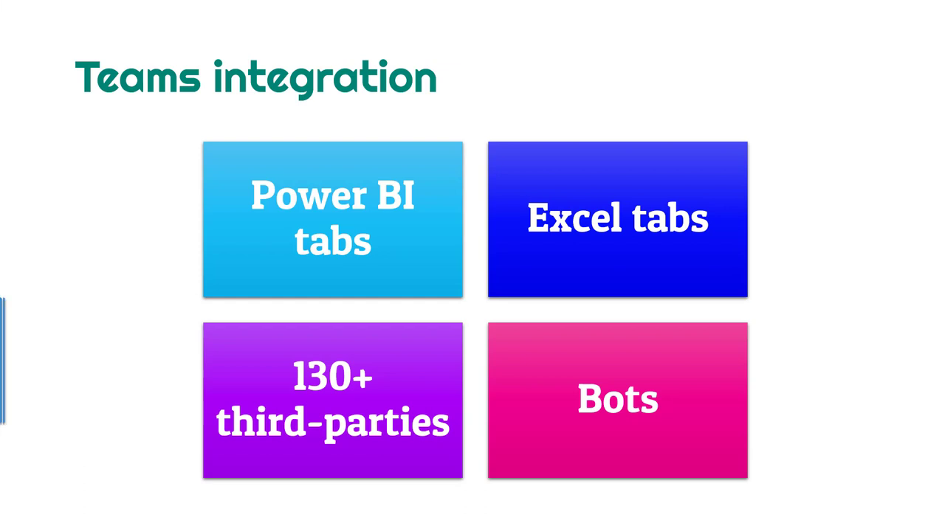
Step: Advance the presentation to the Demos slide
click(887, 428)
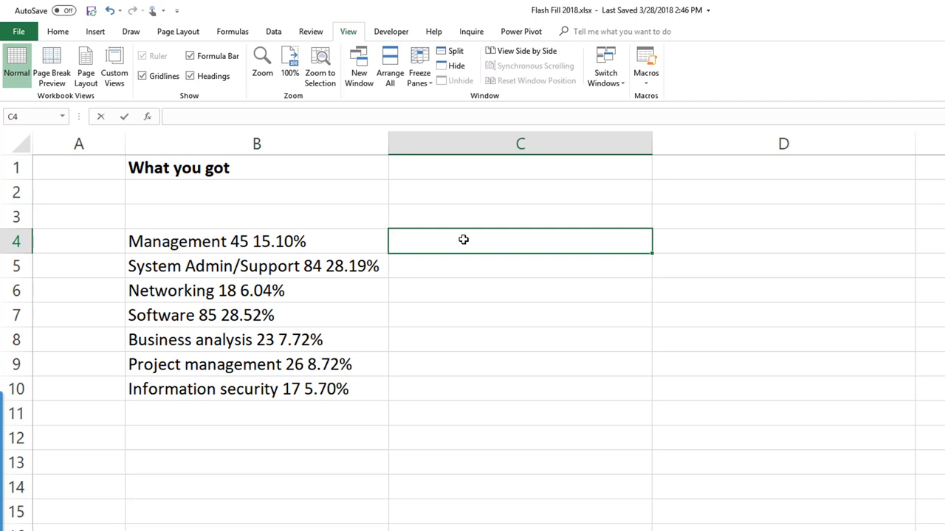
drag(310, 243, 318, 383)
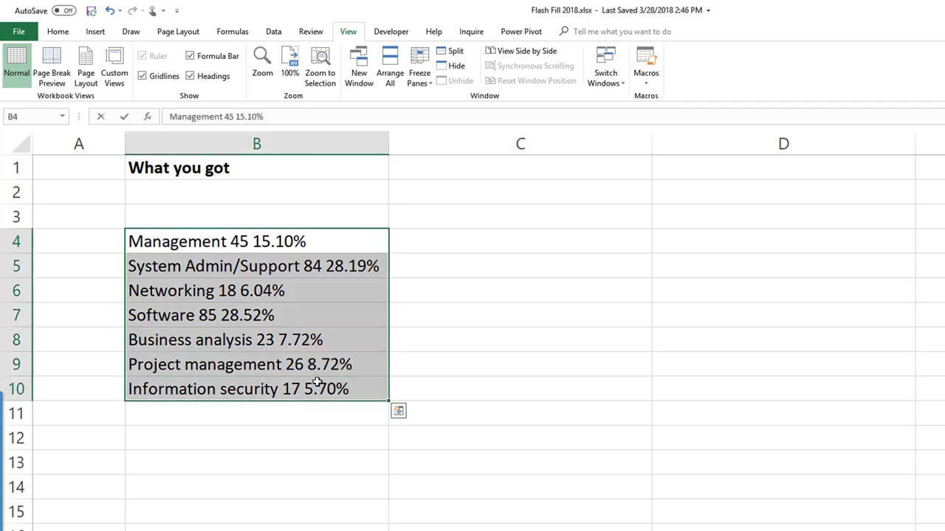
click(279, 27)
click(506, 74)
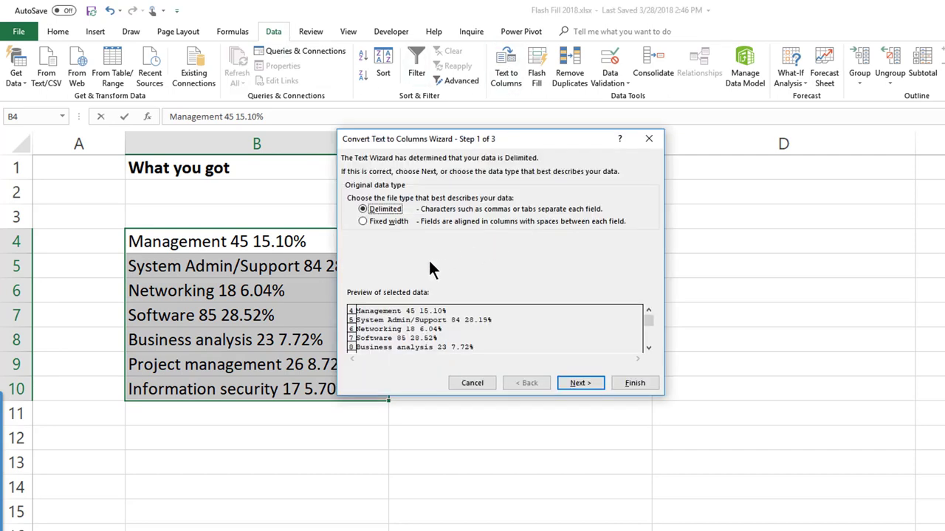
click(581, 384)
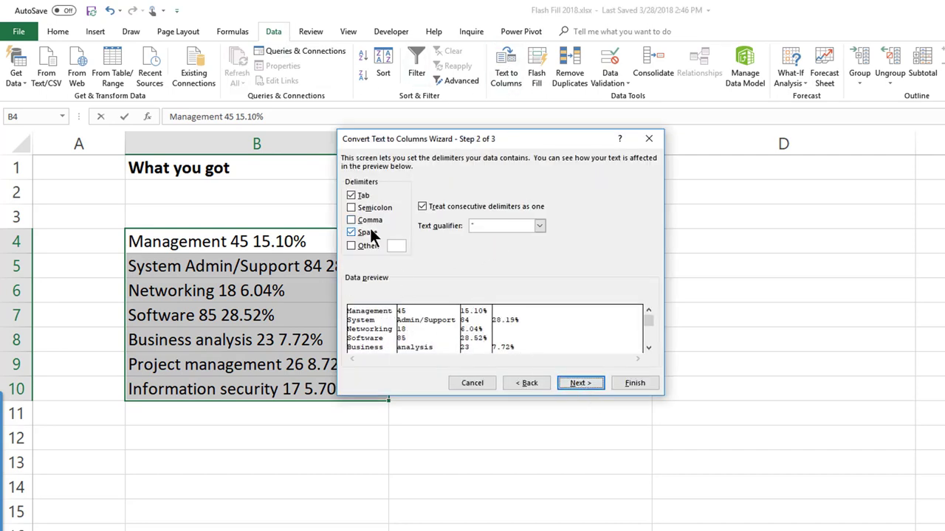
click(362, 196)
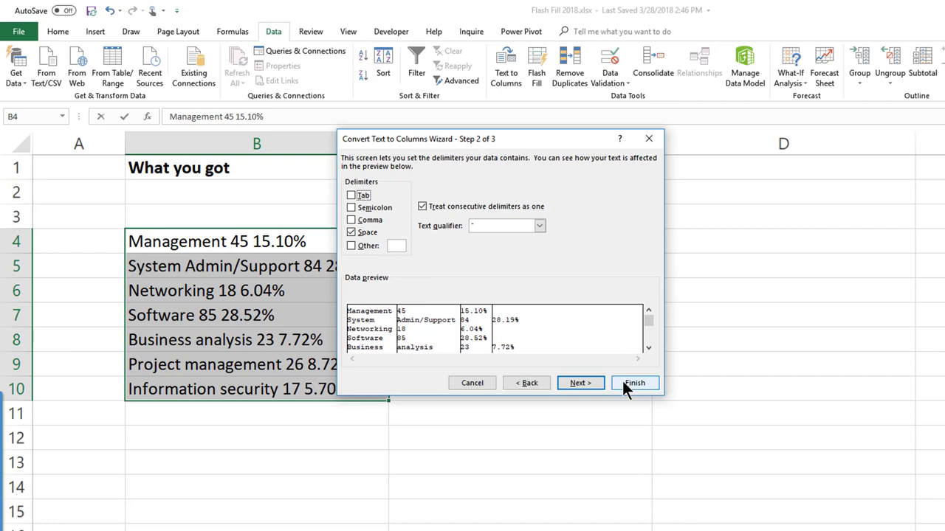
drag(494, 140, 609, 165)
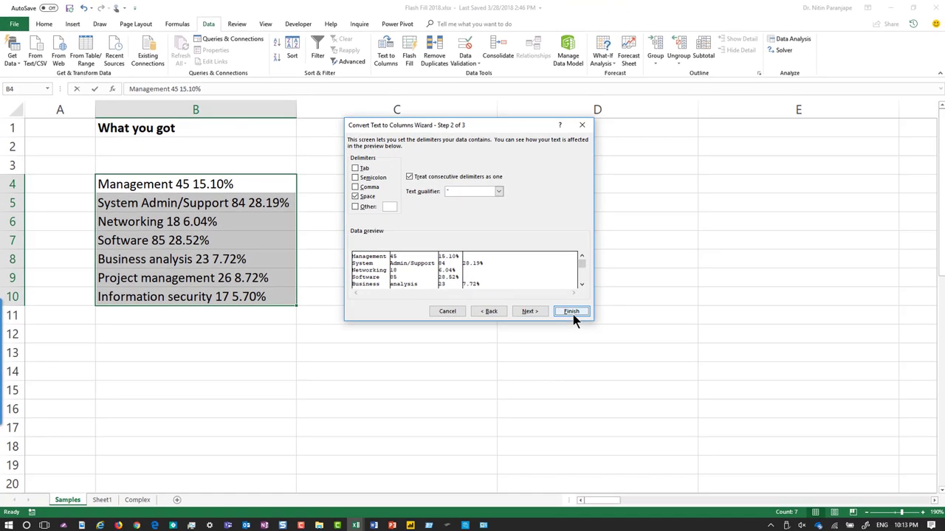
click(749, 408)
click(486, 307)
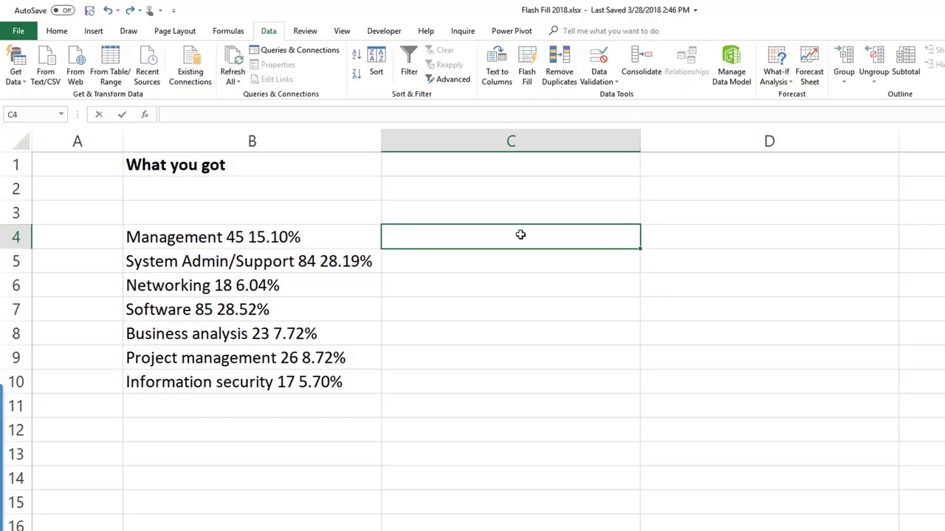
Step: Enter Management in C4 and accept the Flash Fill categories for C5:C10
text(Management)
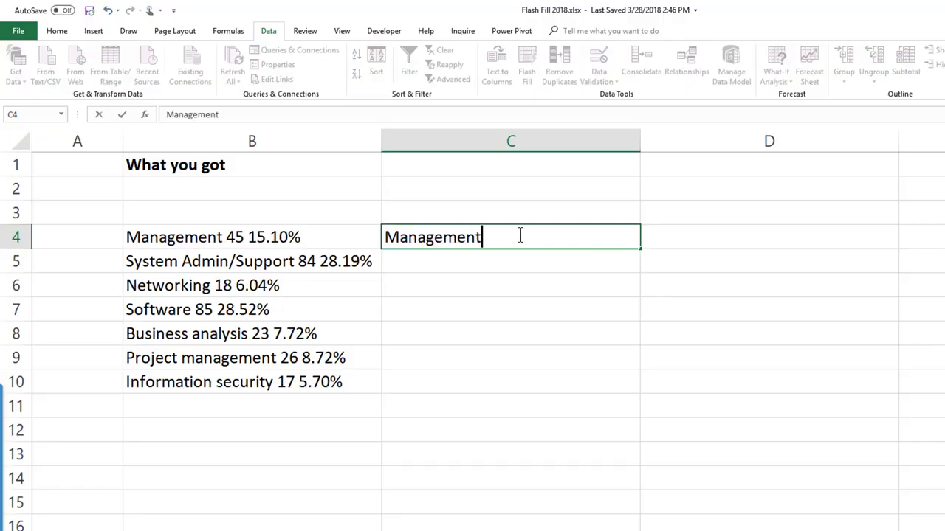
key(Return)
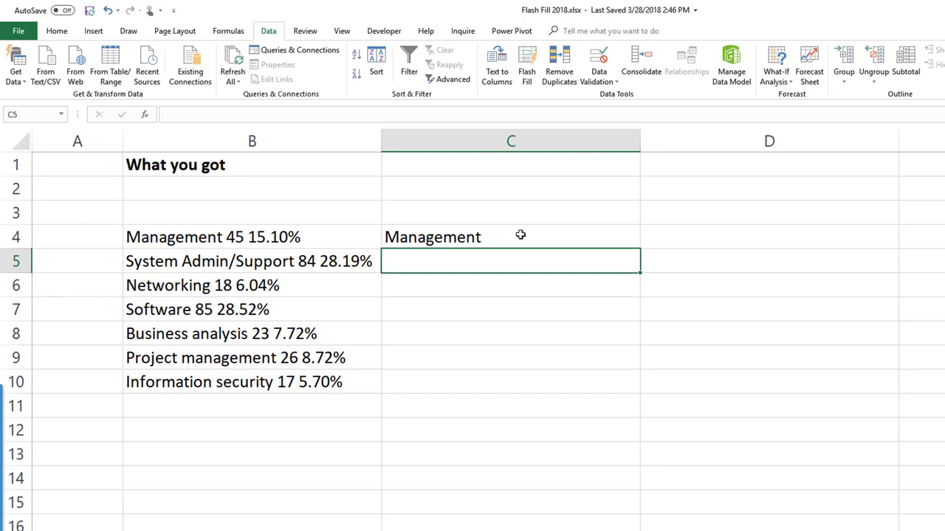
text(System Admin/Support)
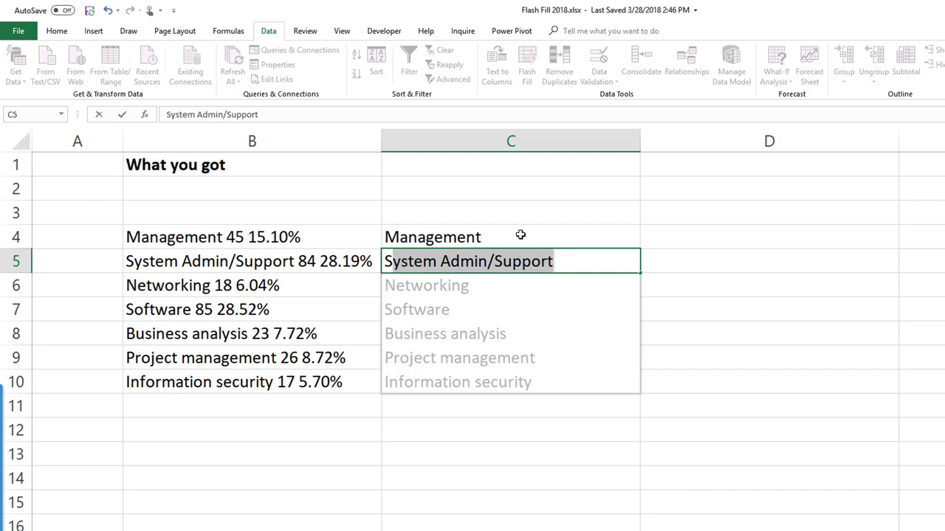
key(Return)
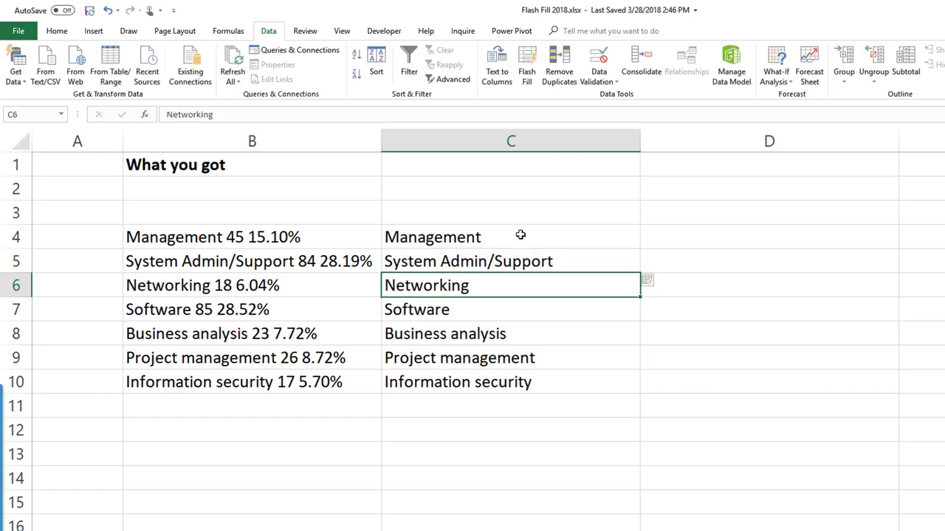
Step: Enter 45 as the first count in D4 and Flash Fill the remaining counts
key(Up)
key(Up)
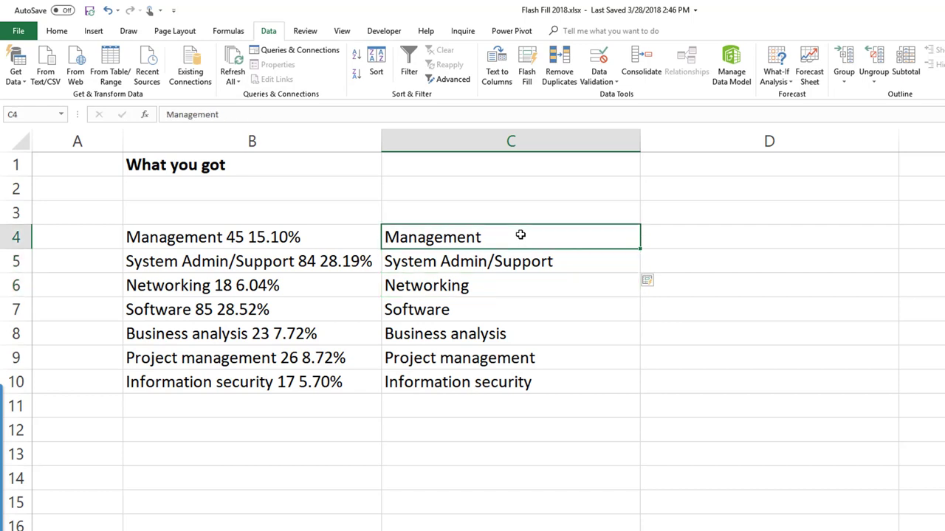
key(Right)
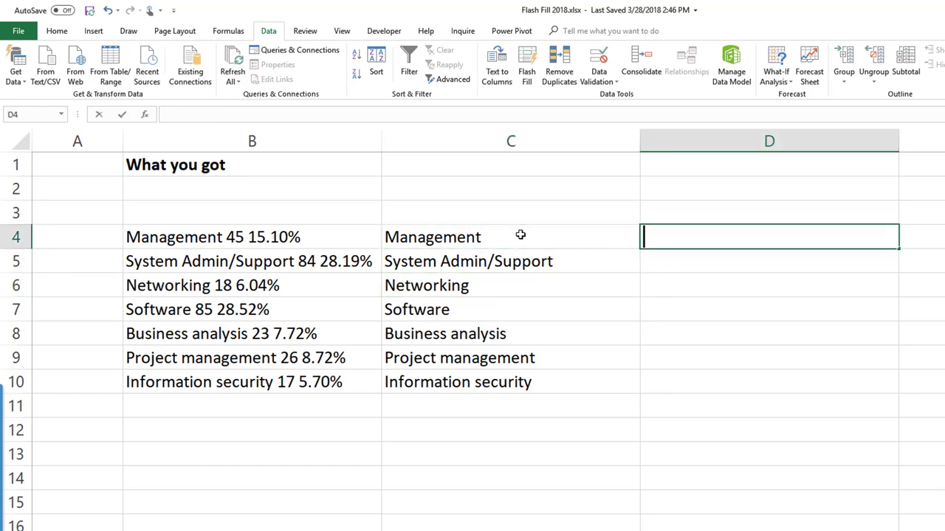
text(45)
key(Return)
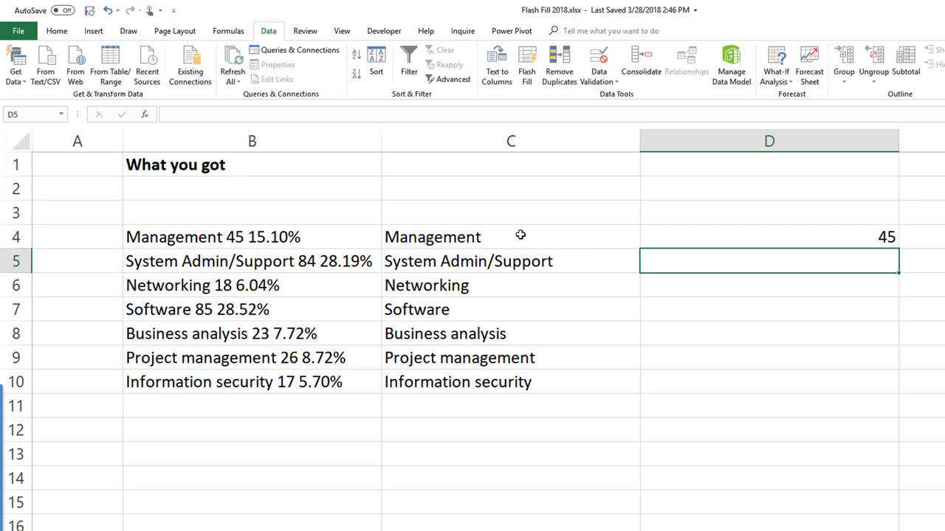
text(84)
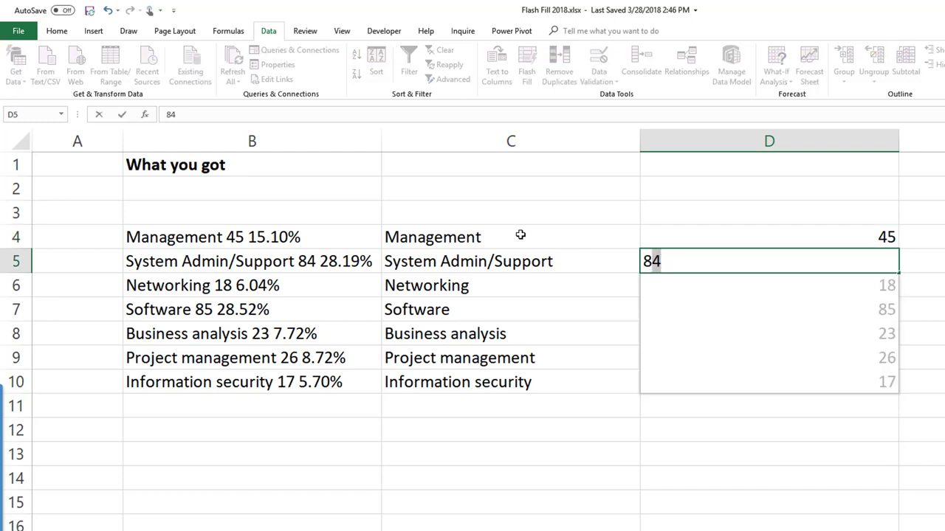
key(Return)
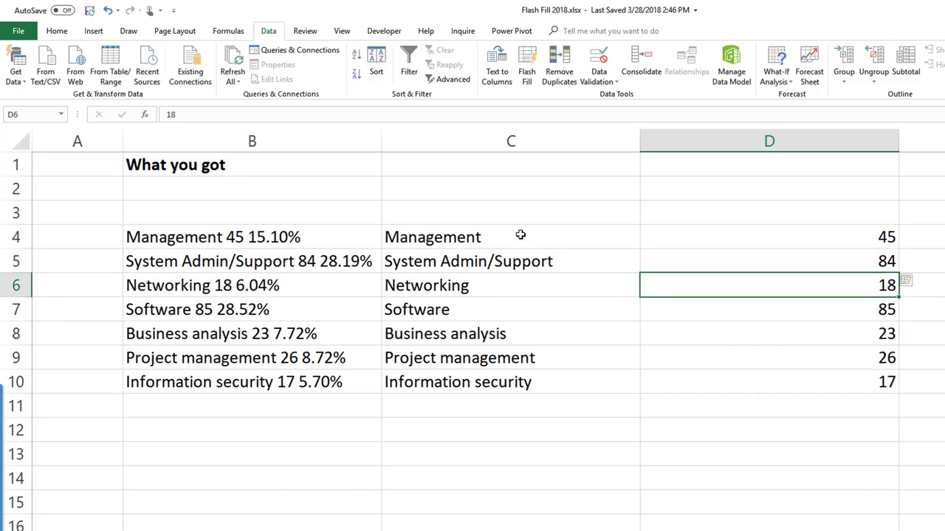
key(ctrl+z)
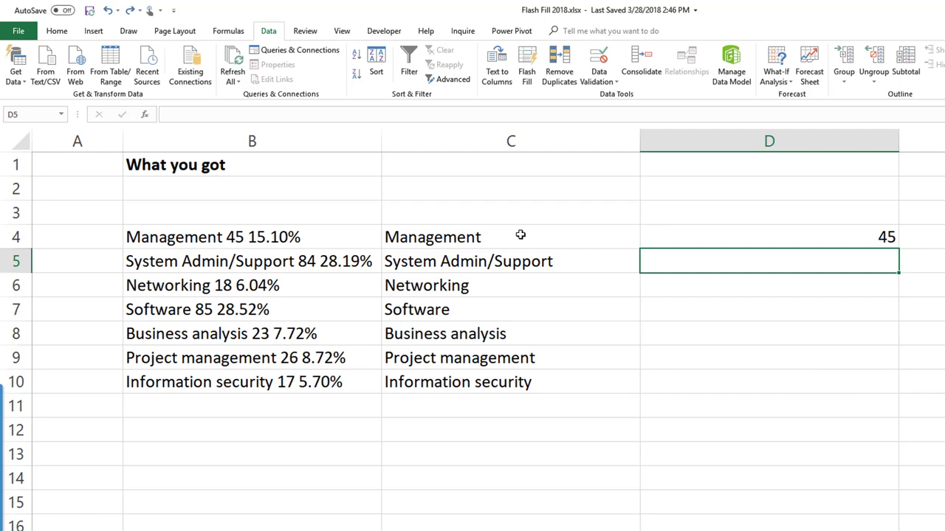
click(660, 238)
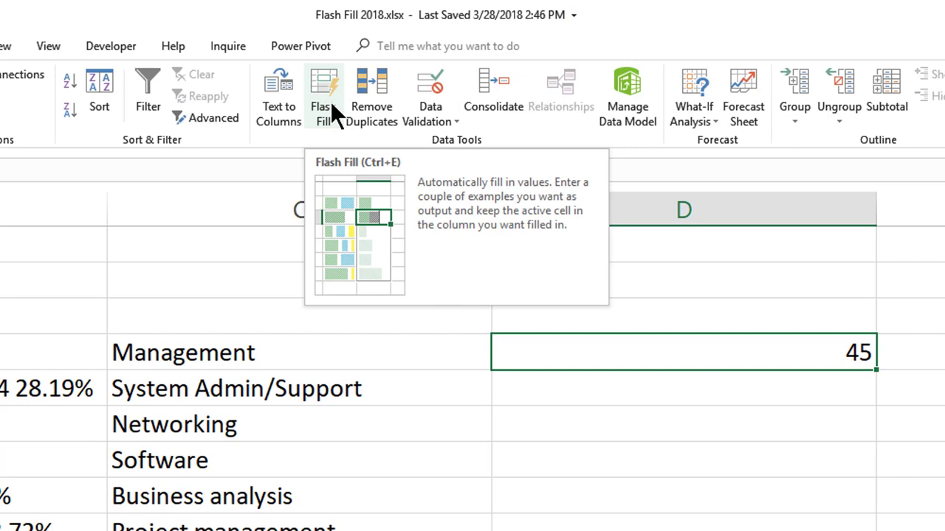
click(330, 101)
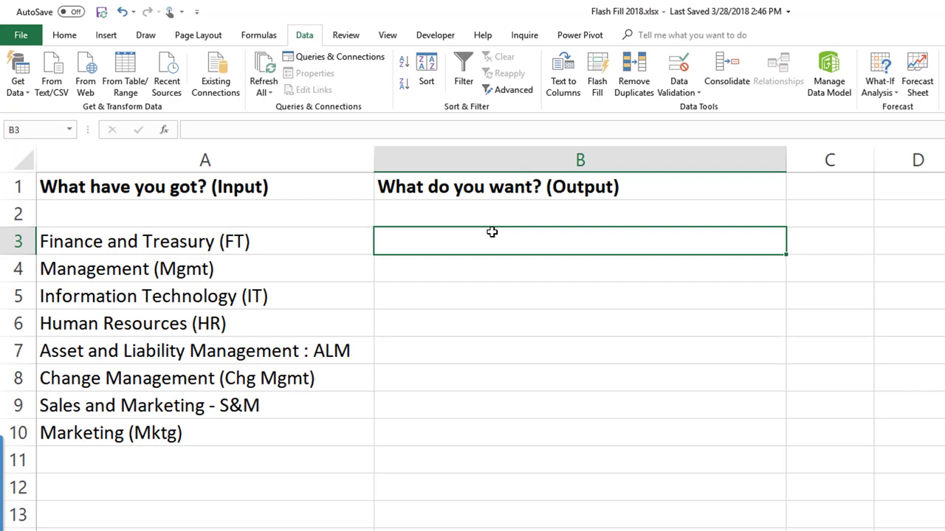
Step: Enter FT, Mgmt and IT as example abbreviations, undoing an early Flash Fill attempt
text(FT)
key(Return)
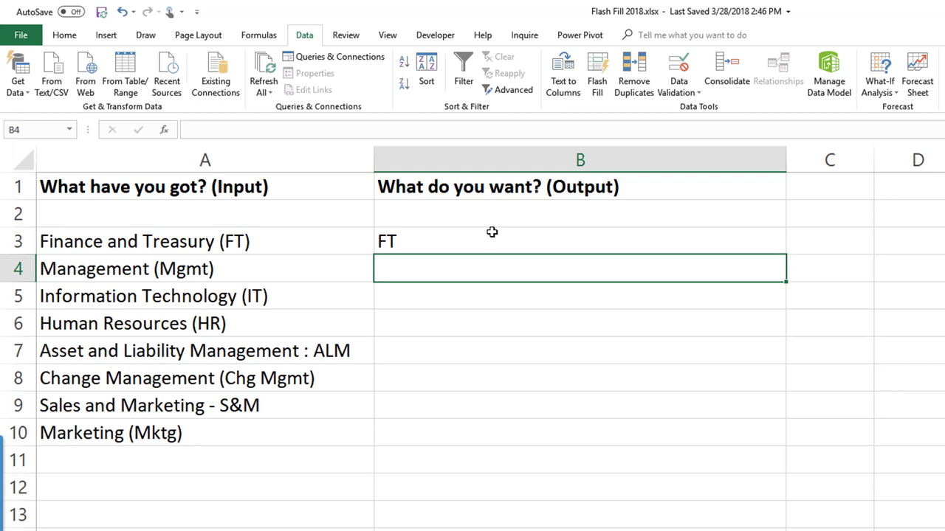
click(594, 93)
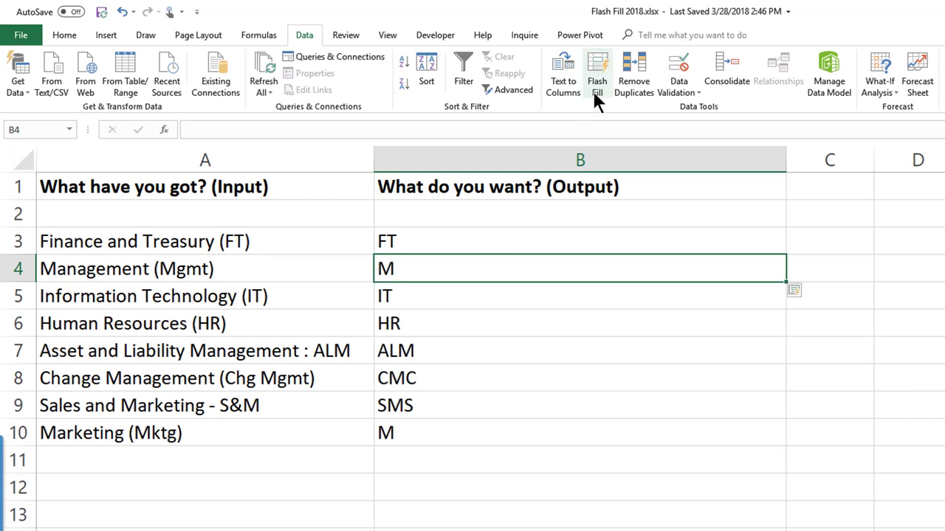
key(ctrl+z)
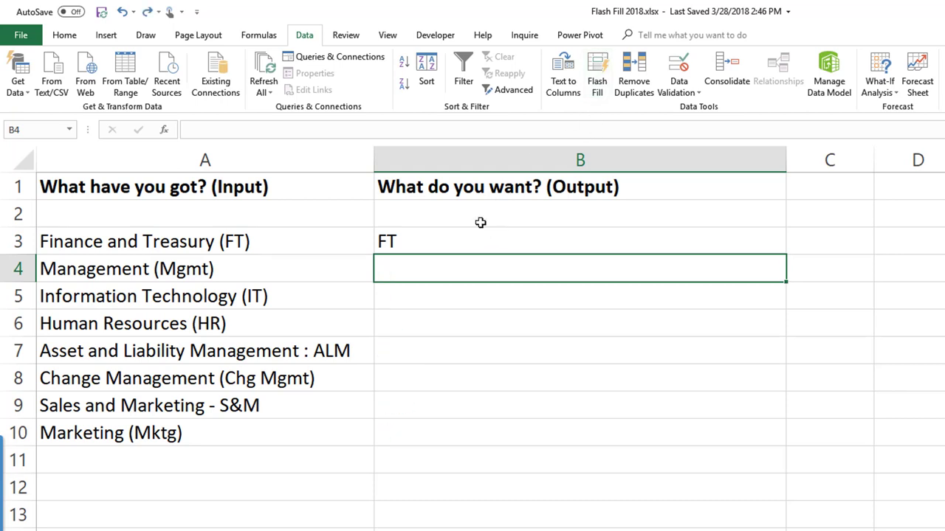
text(Mgmt)
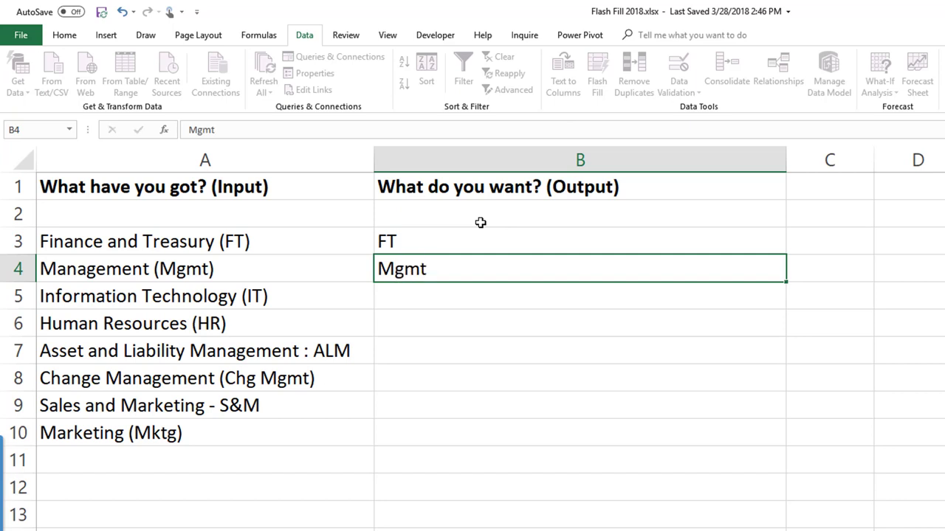
key(Return)
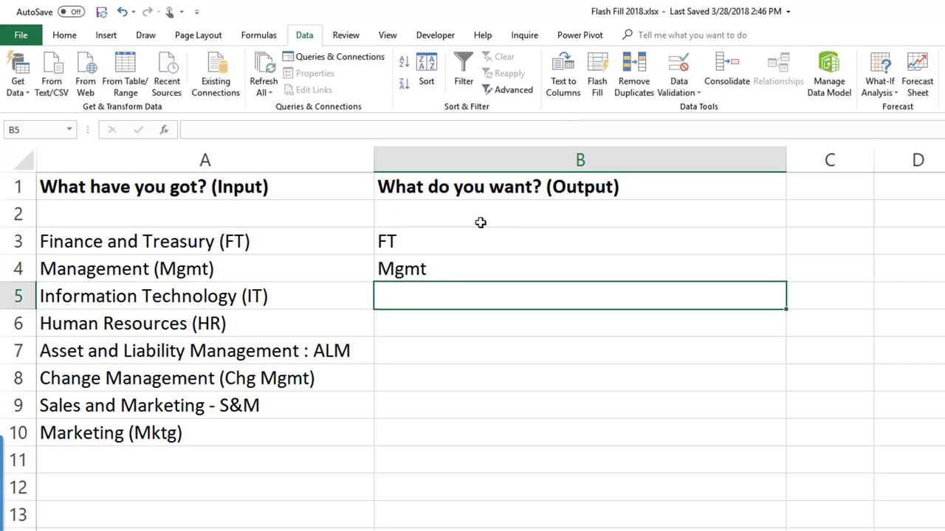
text(I)
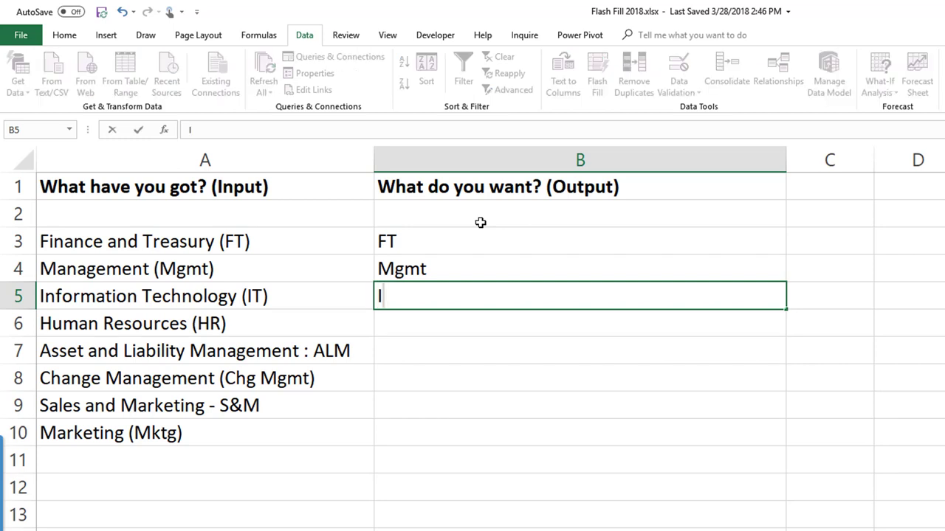
text(T)
key(Return)
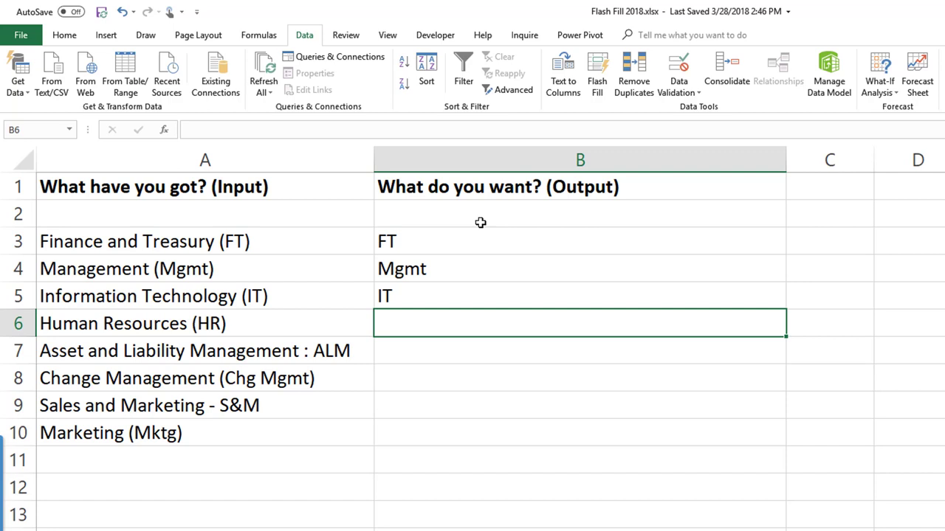
Step: Clear the Mgmt and IT examples, leaving only FT in B3
text(H)
key(BackSpace)
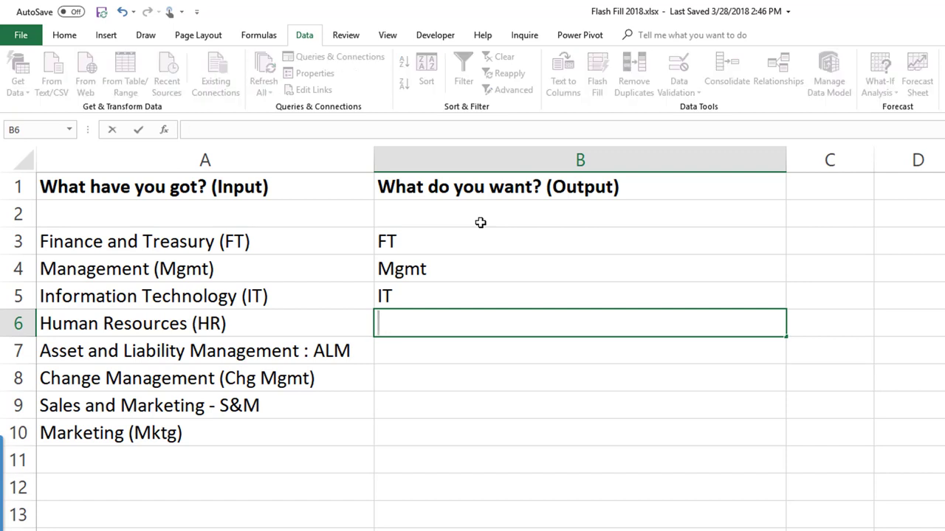
key(Escape)
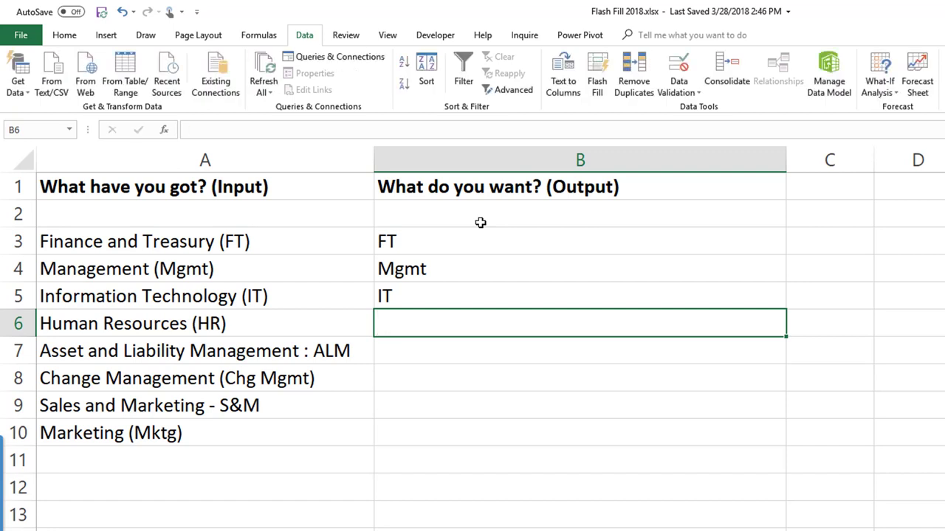
key(Up)
key(Up)
key(shift+Down)
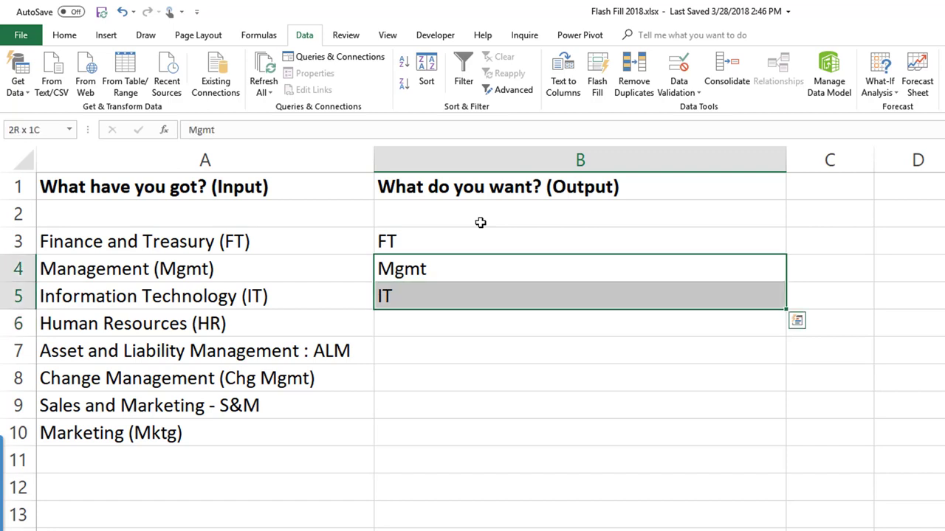
key(Delete)
key(Up)
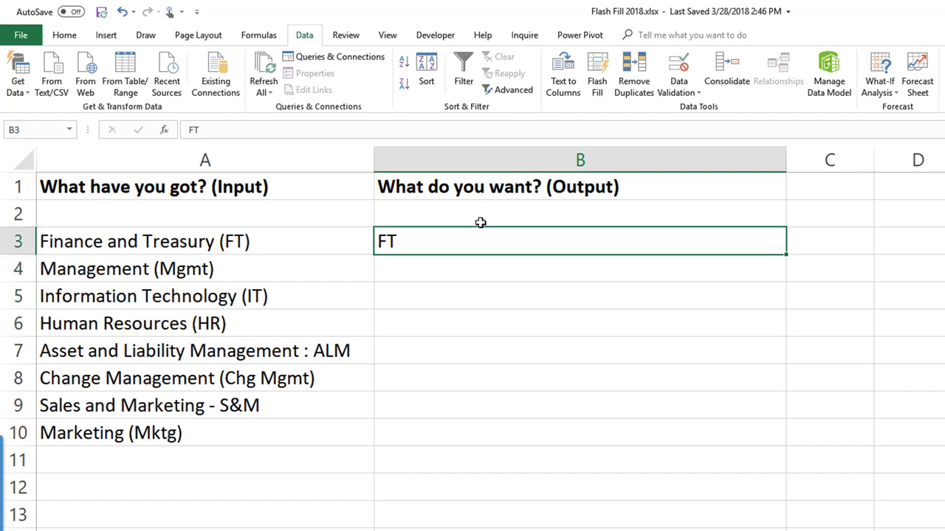
Step: Flash Fill abbreviations from FT, then correct Management's result to Mgmt
click(604, 77)
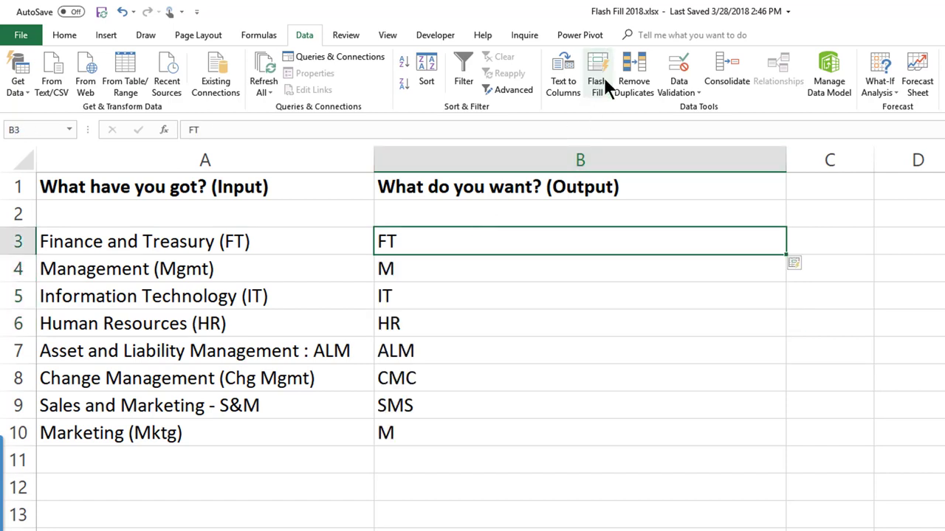
click(432, 268)
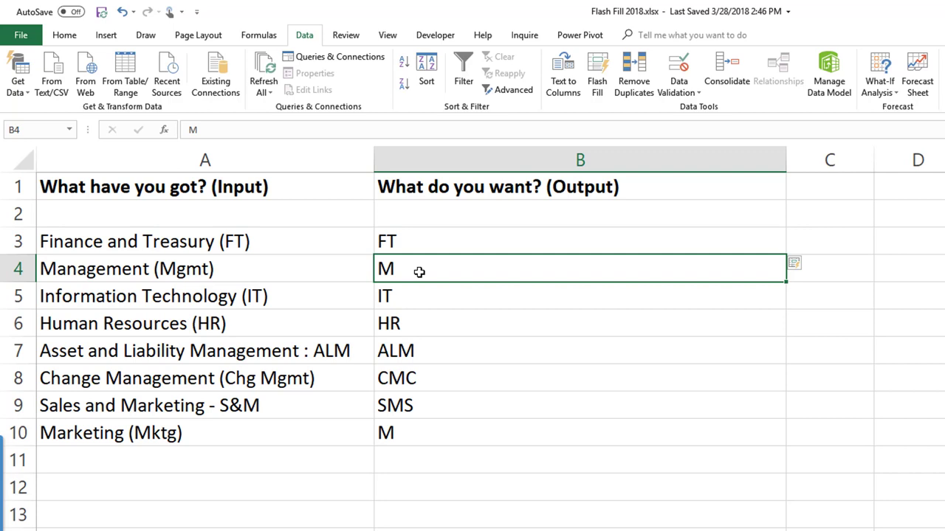
text(Mgmt)
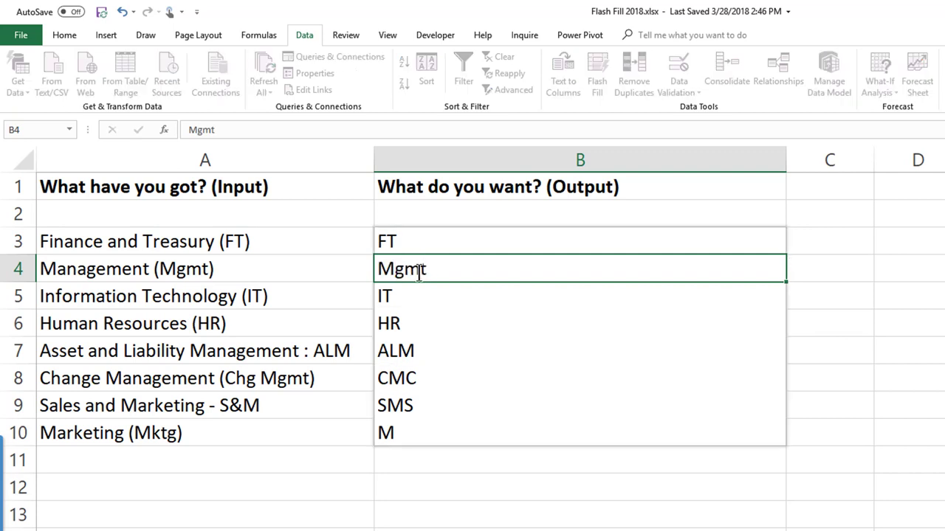
key(Return)
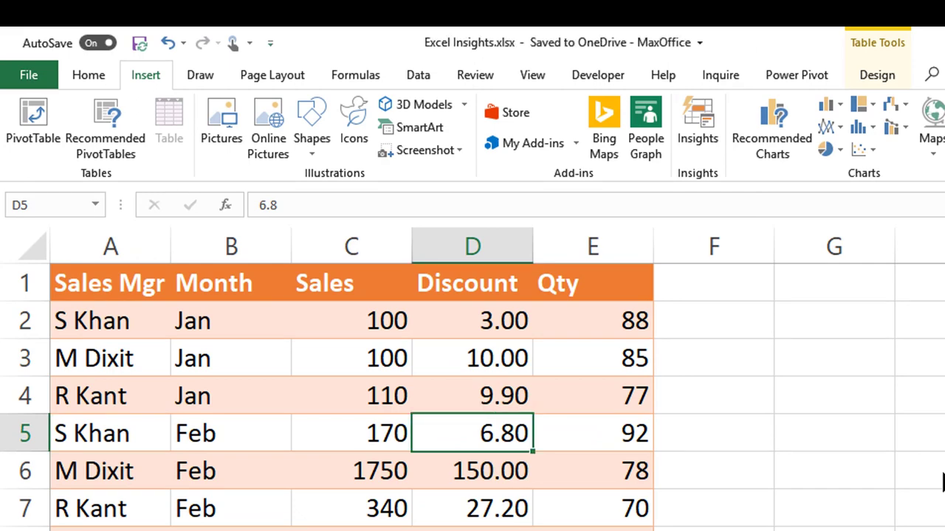
Step: Select the entire sales table with Ctrl+A
key(ctrl+Home)
key(ctrl+a)
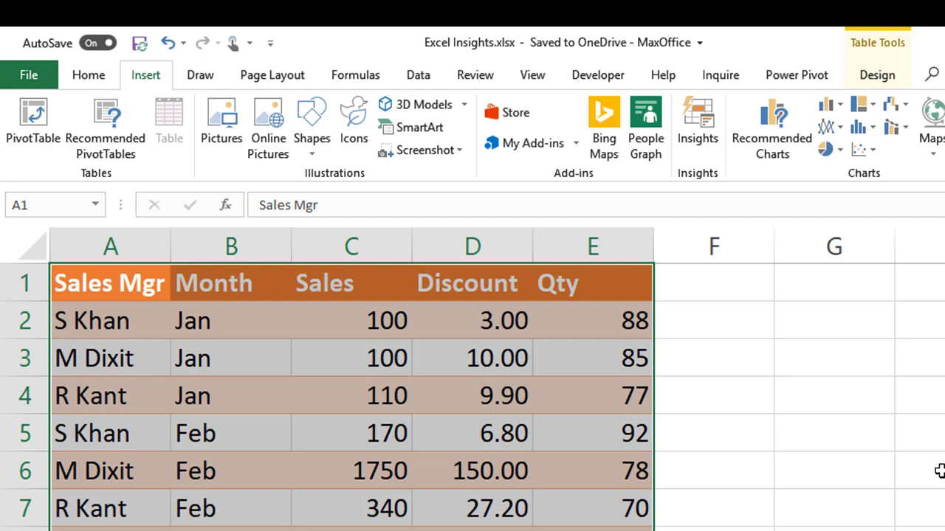